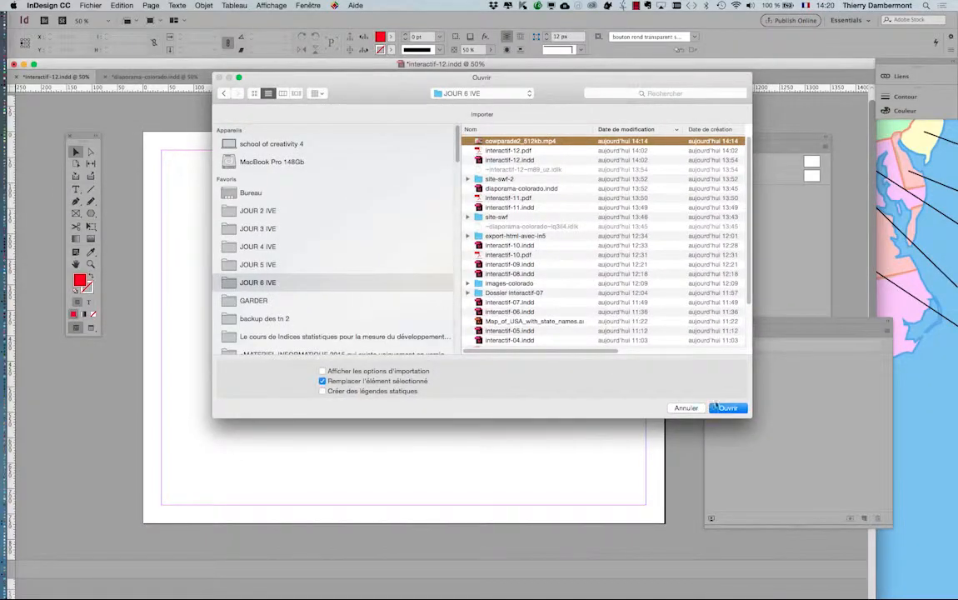
# Place the video cowparade2_512kb.mp4 on page 1 and position it in the page's upper-right area at about X 598 px, Y 256 px.
pyautogui.click(725, 407)
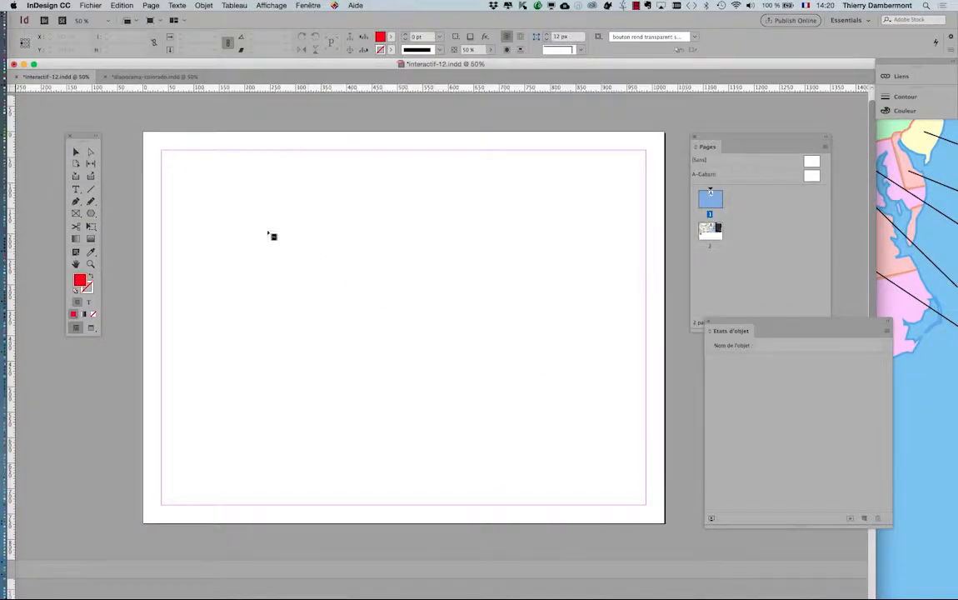
pyautogui.moveTo(272, 229); pyautogui.dragTo(437, 352)
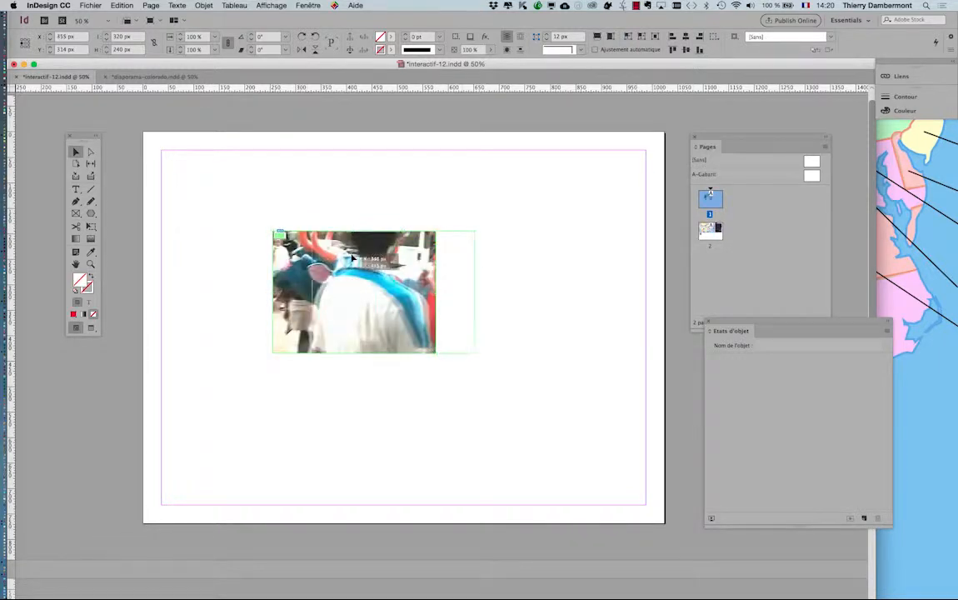
pyautogui.moveTo(351, 259); pyautogui.dragTo(481, 269)
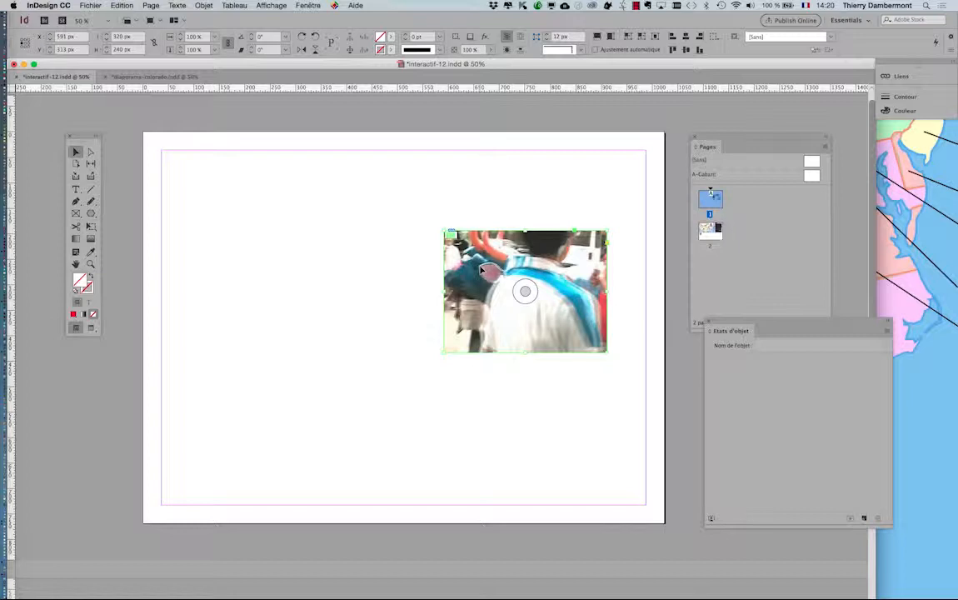
pyautogui.moveTo(481, 269); pyautogui.dragTo(504, 223)
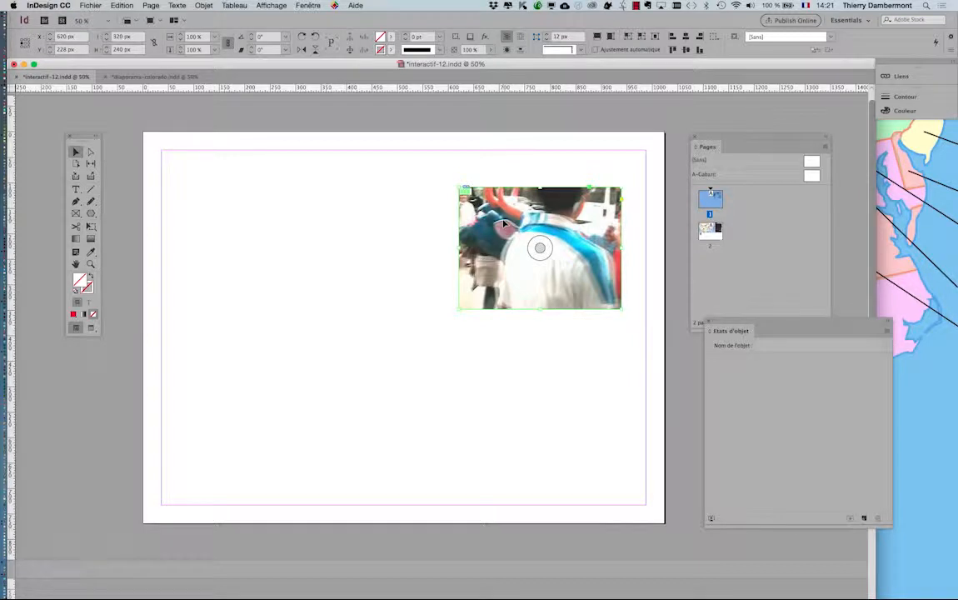
pyautogui.moveTo(504, 223); pyautogui.dragTo(514, 199)
pyautogui.click(413, 230)
pyautogui.click(471, 215)
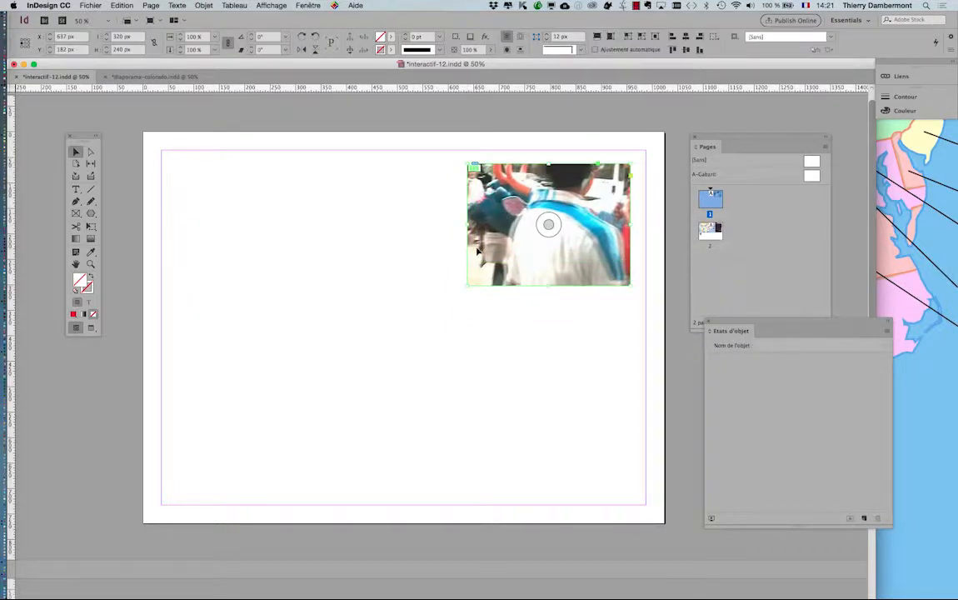
pyautogui.moveTo(611, 220); pyautogui.dragTo(590, 257)
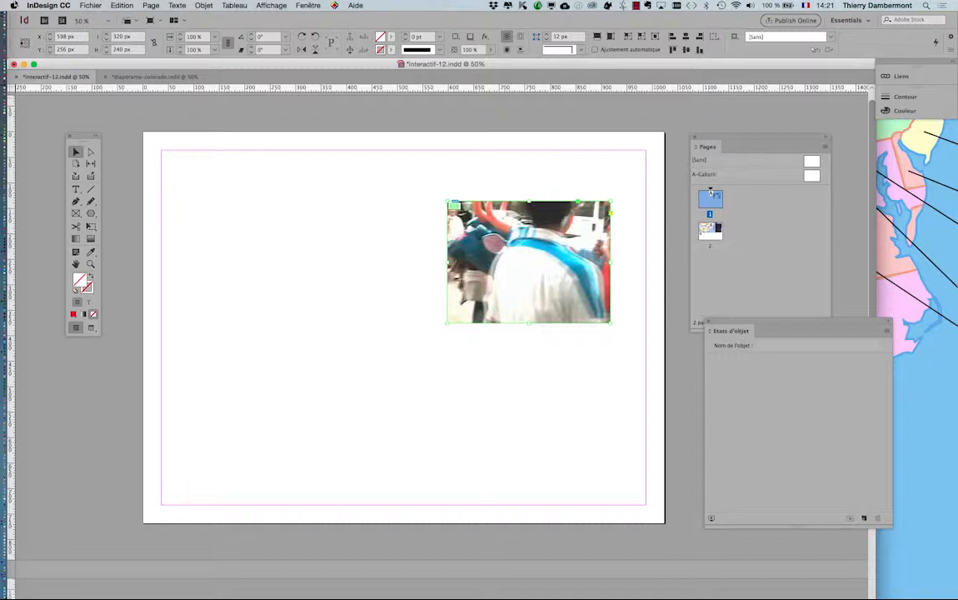
# Look up Adobe Media Encoder CC 2017 among the recently used applications without launching it.
pyautogui.click(13, 5)
pyautogui.moveTo(99, 66)
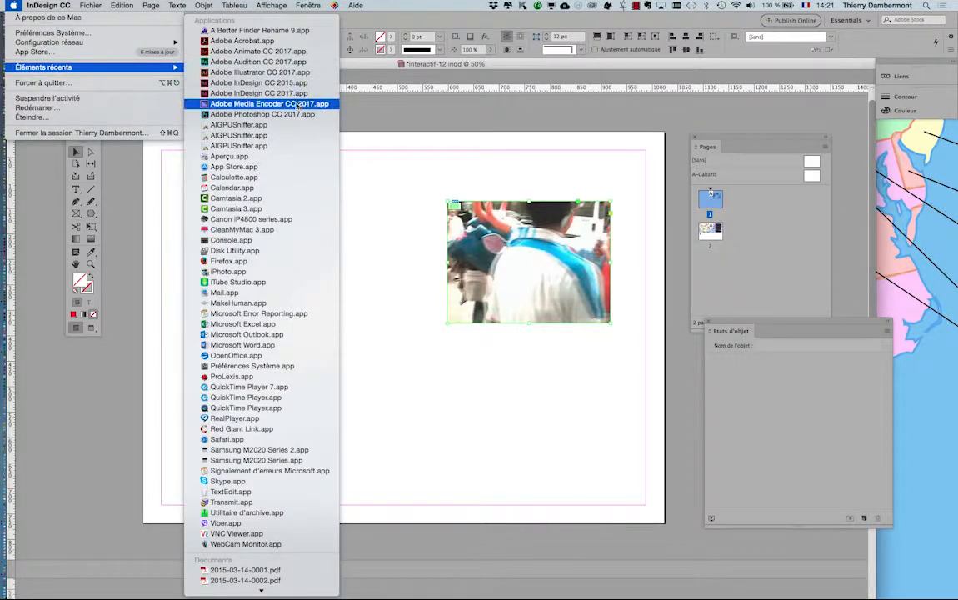
pyautogui.press('super')
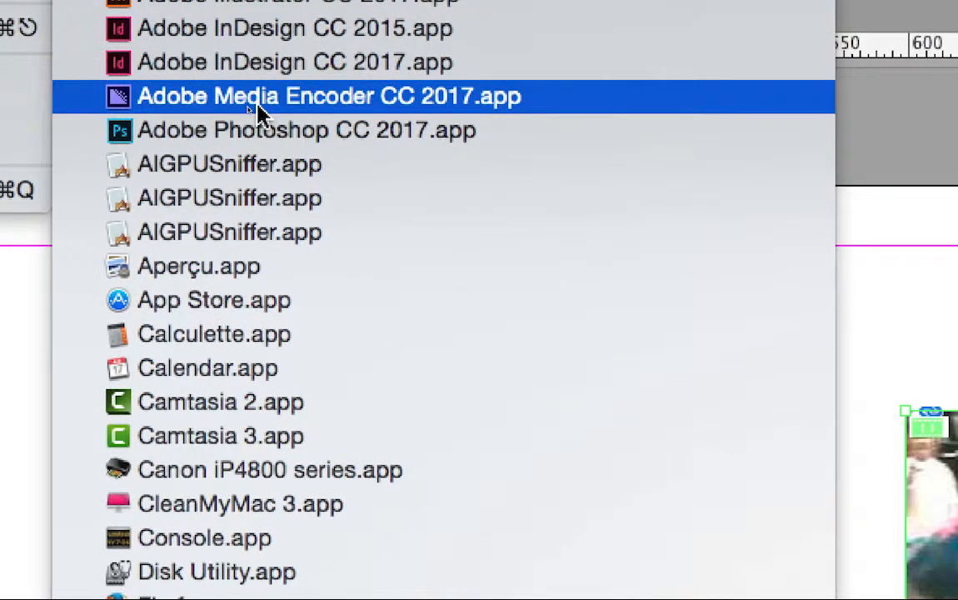
pyautogui.press('super')
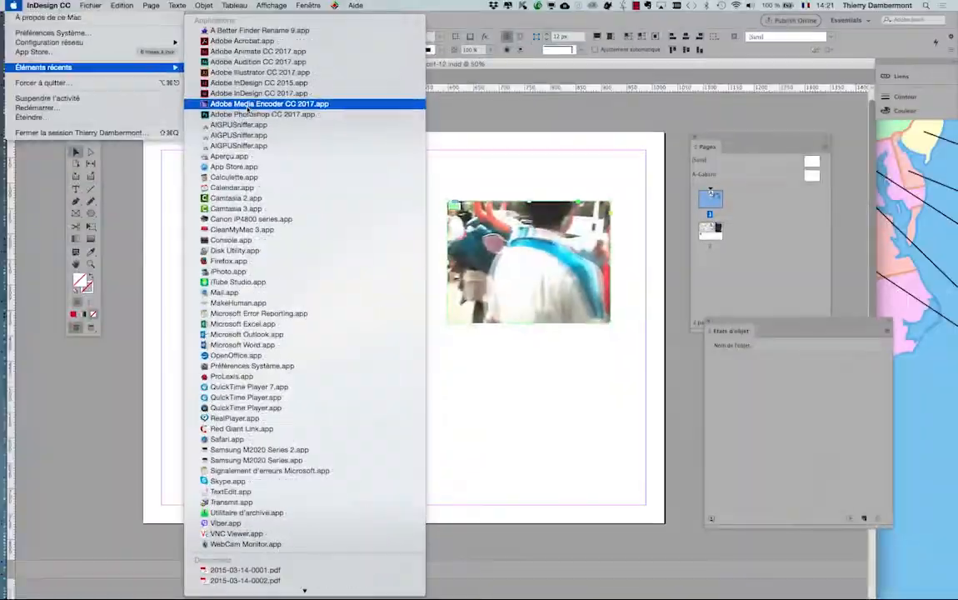
pyautogui.click(495, 118)
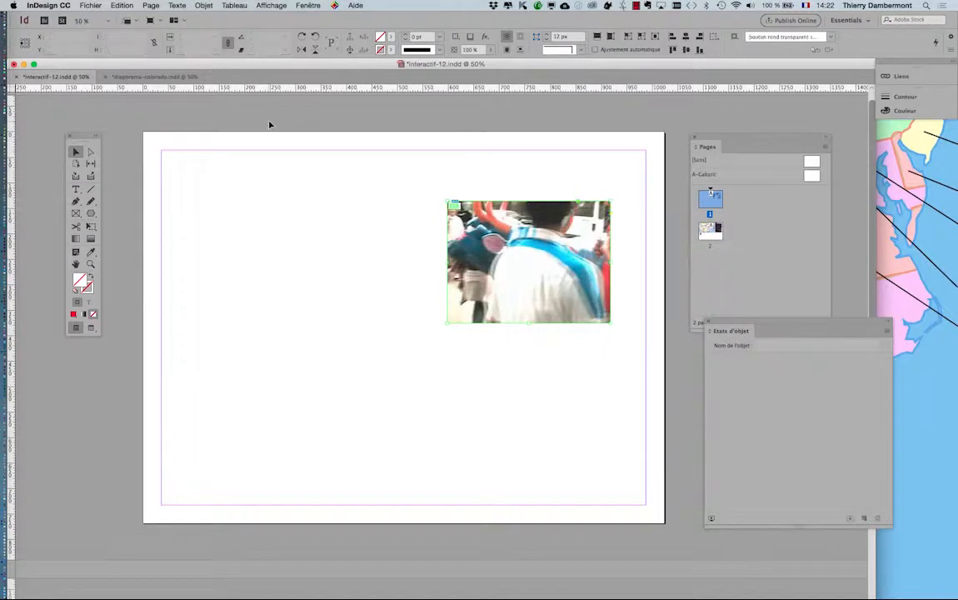
pyautogui.click(269, 125)
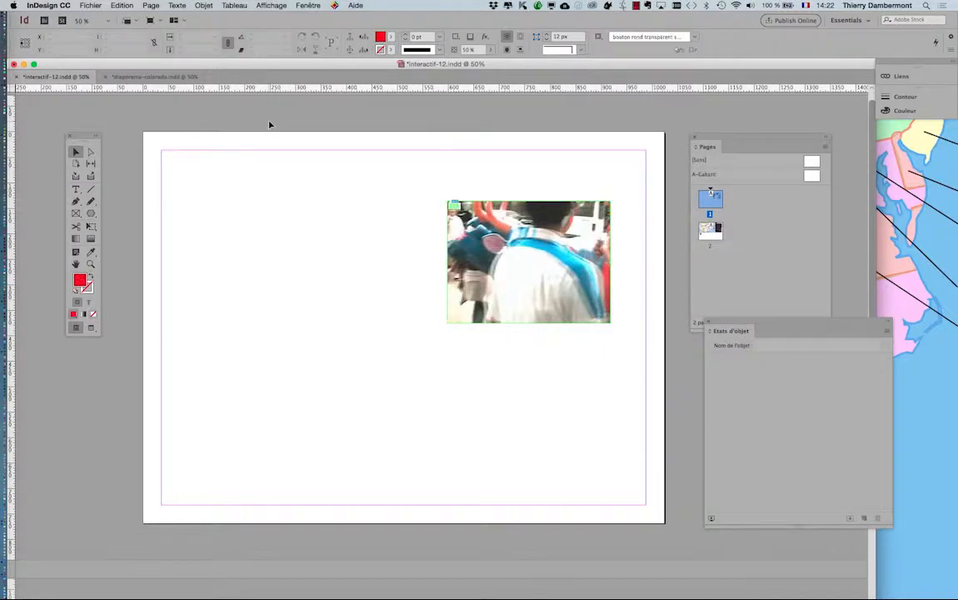
# Show the multimedia (Multimédia) settings for the placed video and move them clear of it, onto the page's empty area.
pyautogui.click(512, 231)
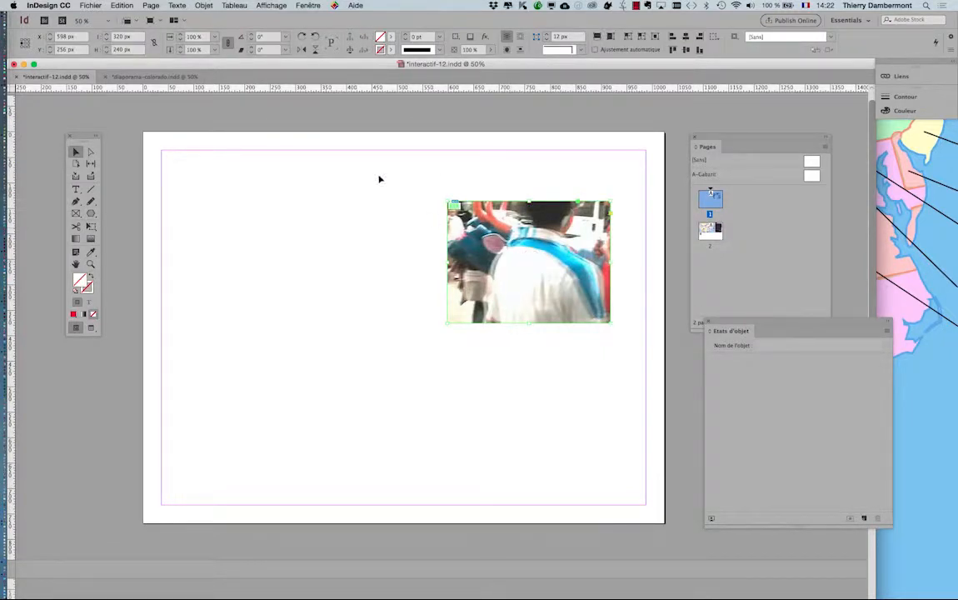
pyautogui.click(308, 6)
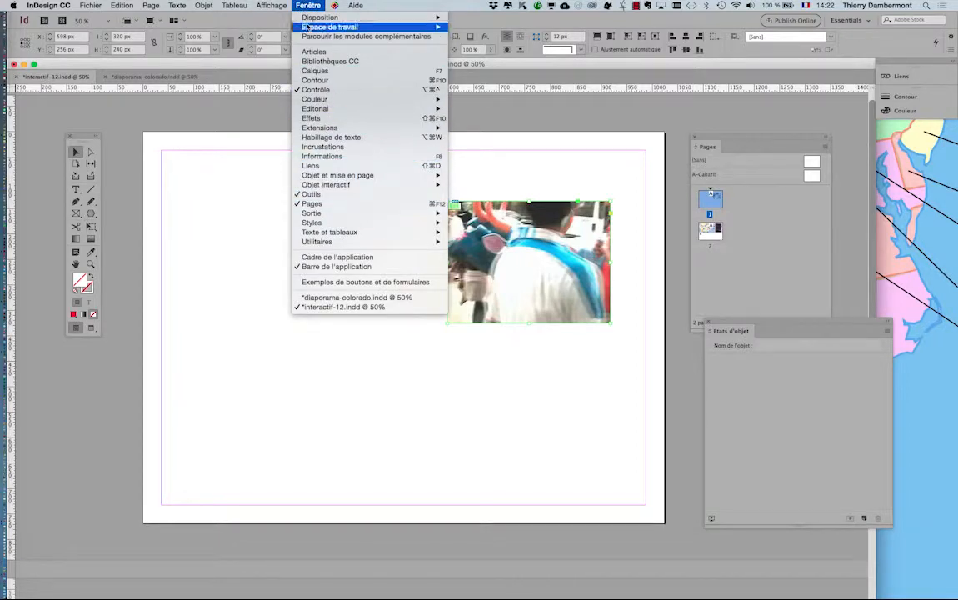
pyautogui.moveTo(333, 176)
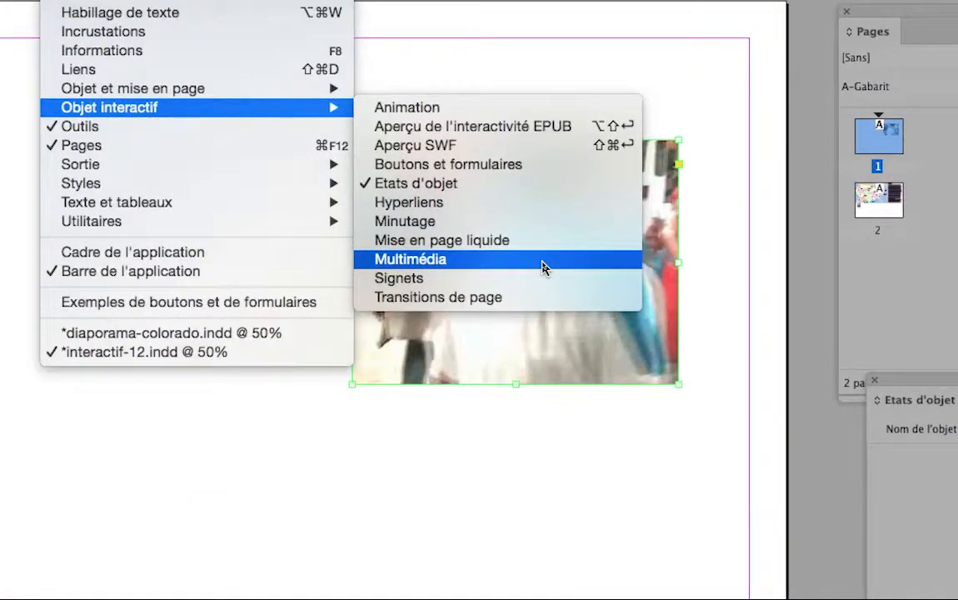
pyautogui.click(542, 265)
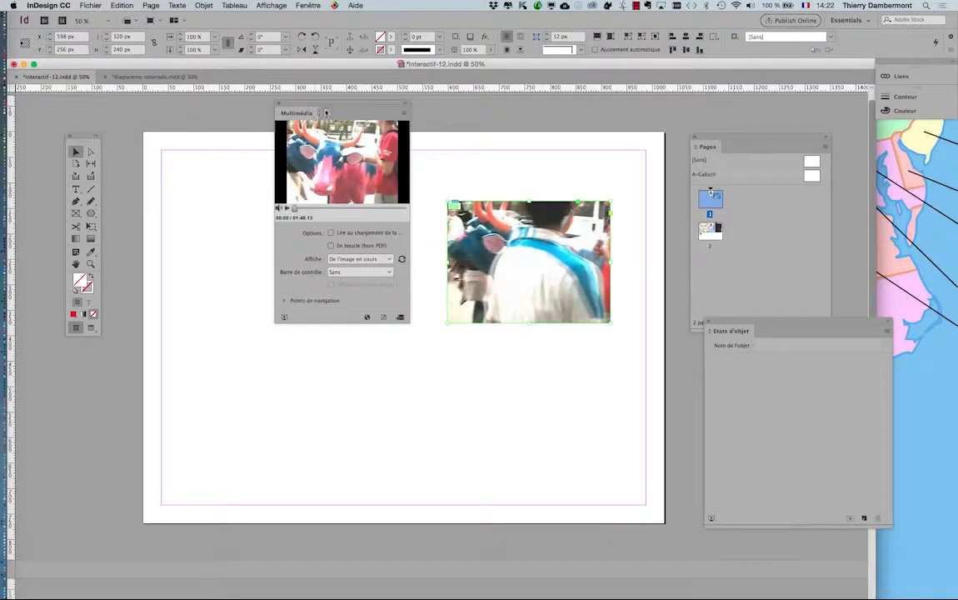
pyautogui.moveTo(328, 111); pyautogui.dragTo(275, 167)
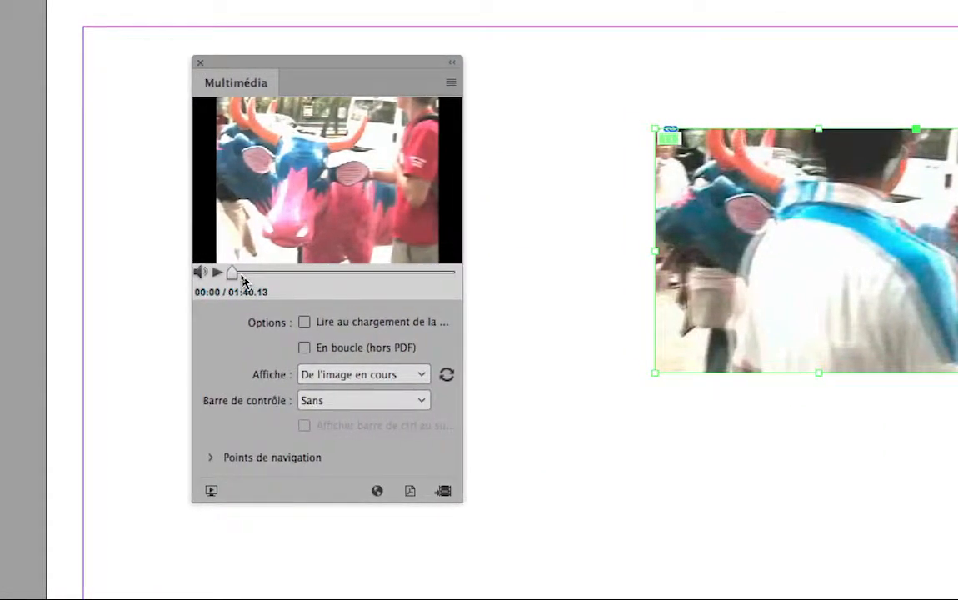
# Set the video's poster image from the current frame at 01:35.20.
pyautogui.moveTo(242, 281); pyautogui.dragTo(316, 276)
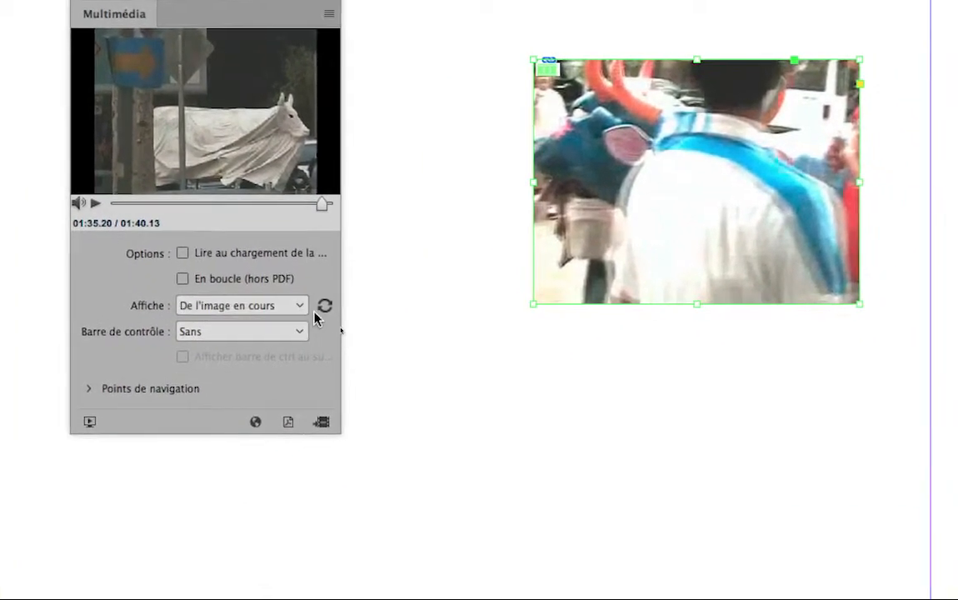
pyautogui.click(302, 310)
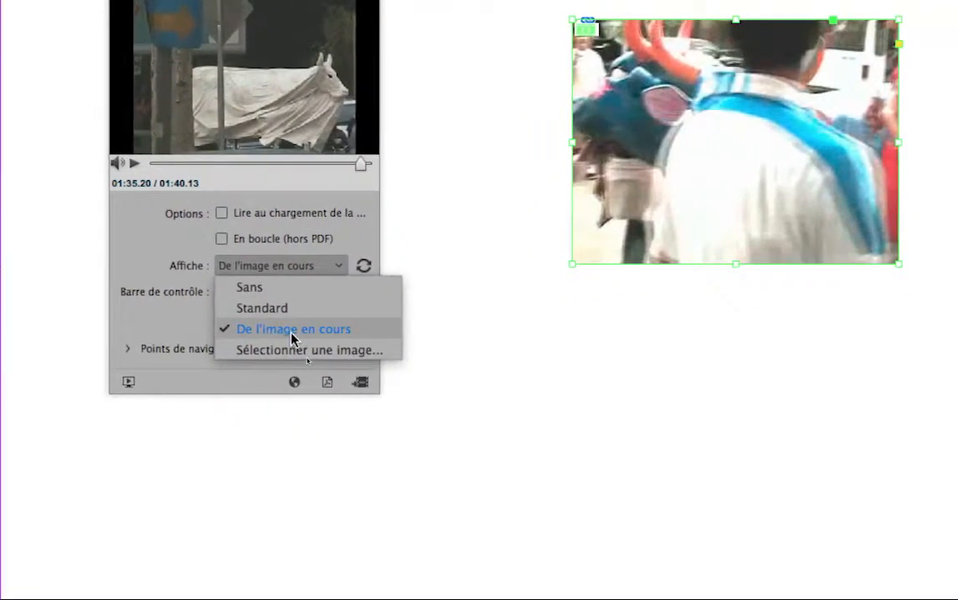
pyautogui.click(335, 328)
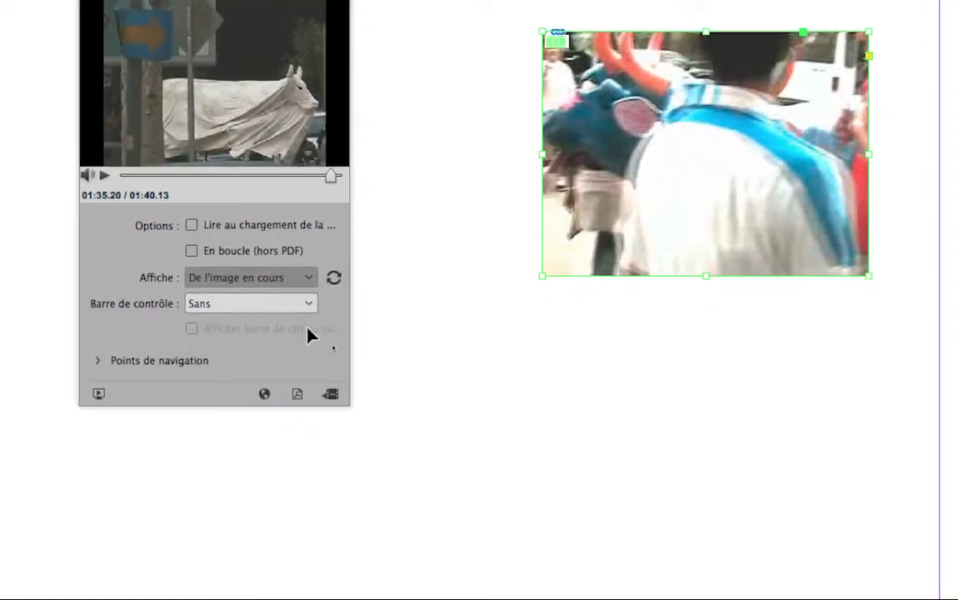
pyautogui.click(334, 278)
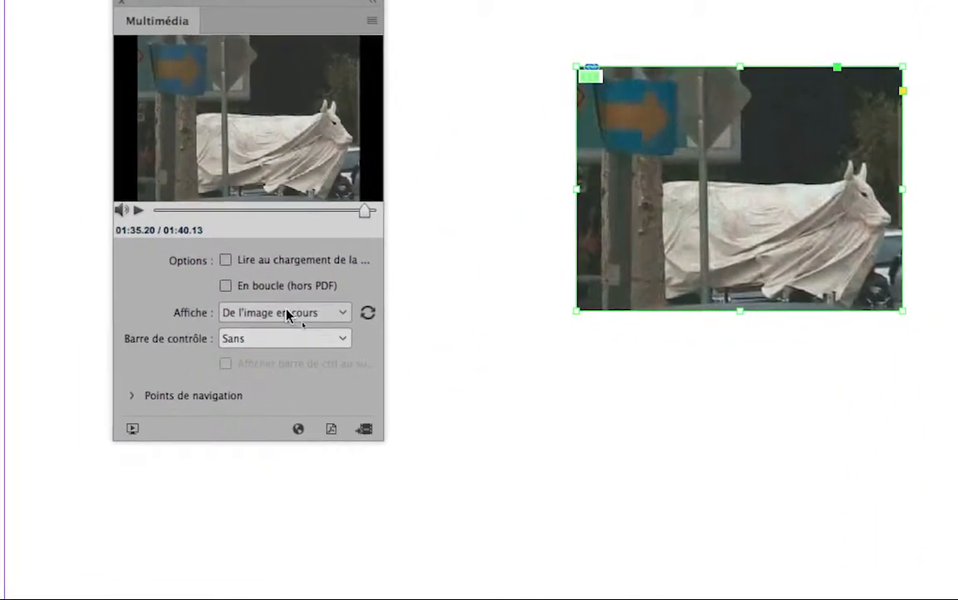
pyautogui.click(286, 314)
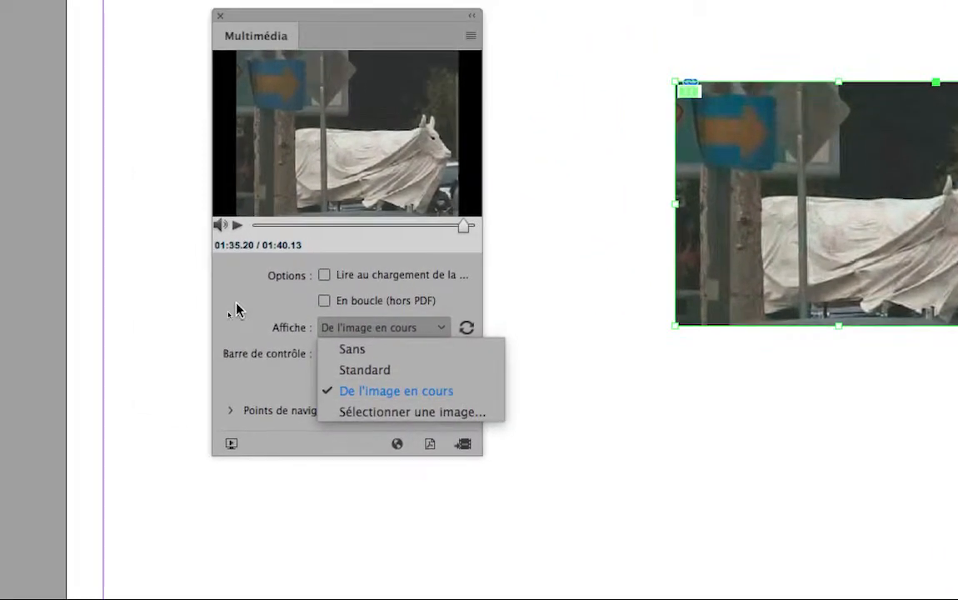
pyautogui.click(84, 232)
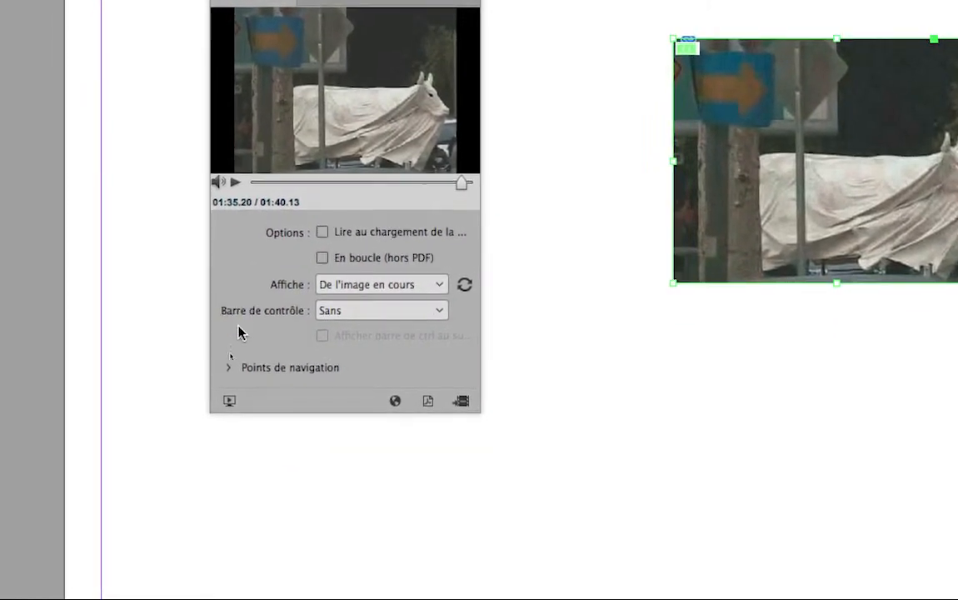
# Examine the navigation points section of the video's multimedia settings.
pyautogui.click(235, 341)
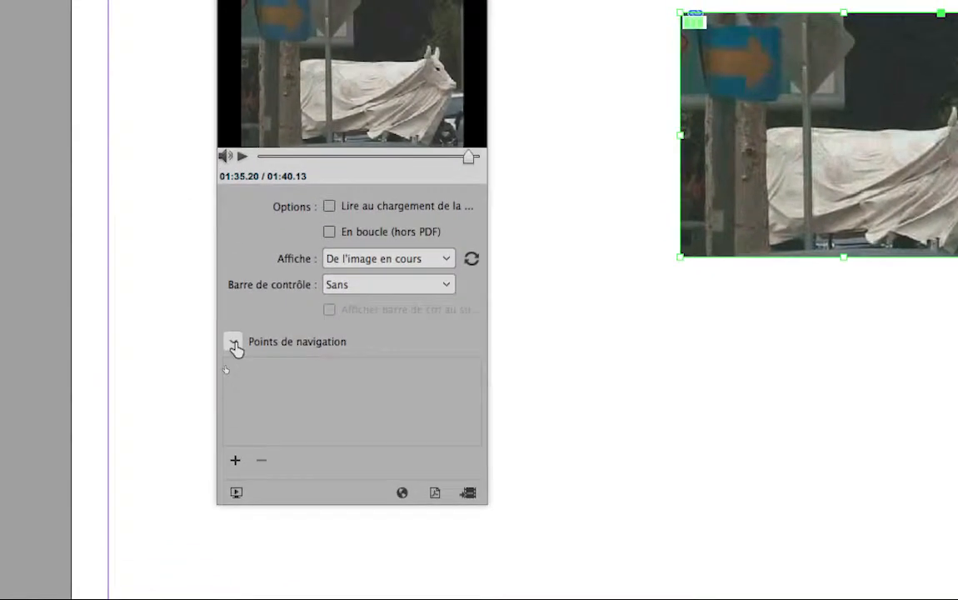
pyautogui.click(236, 340)
pyautogui.click(236, 340)
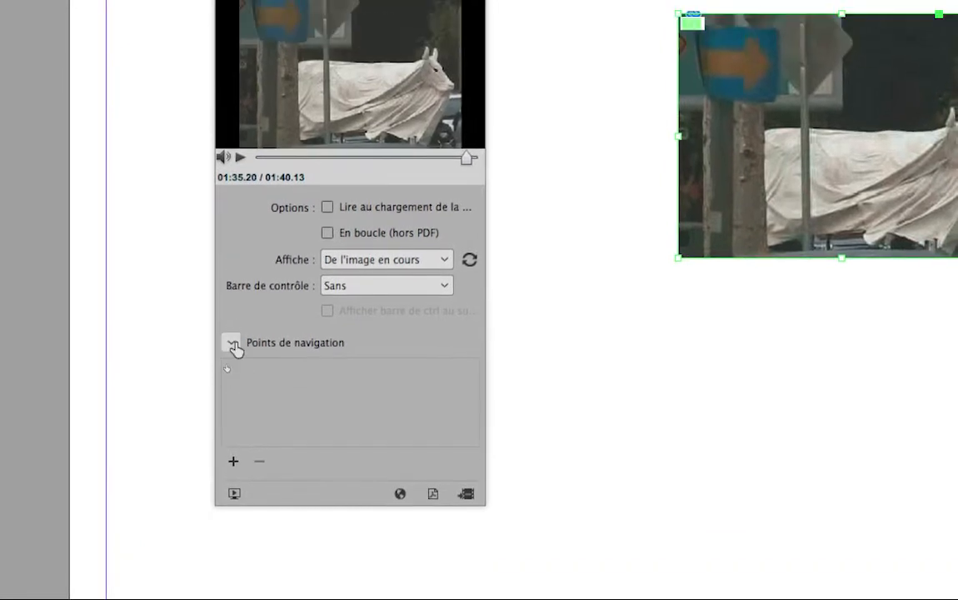
pyautogui.click(235, 279)
pyautogui.click(235, 279)
pyautogui.click(234, 343)
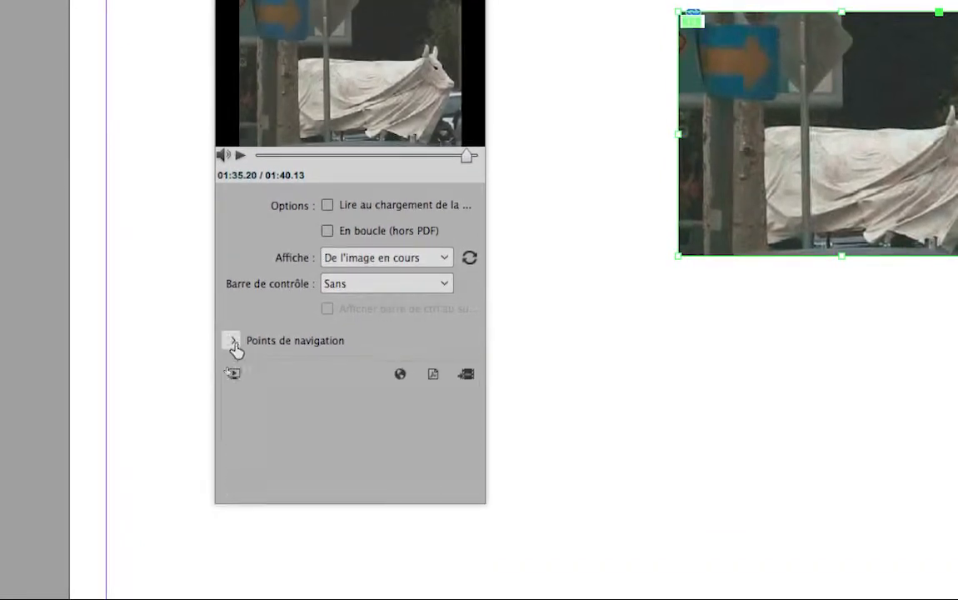
pyautogui.click(234, 343)
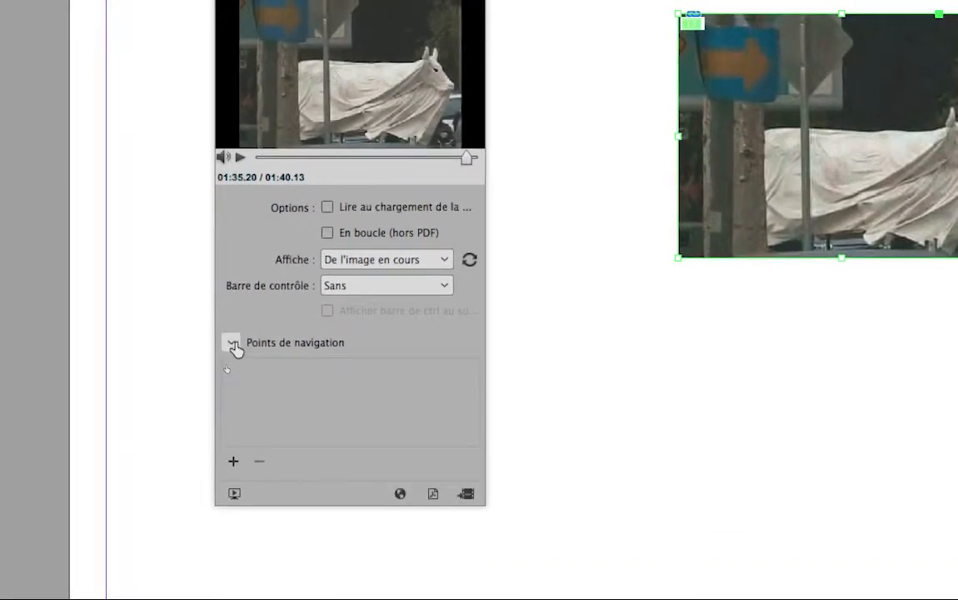
pyautogui.click(235, 343)
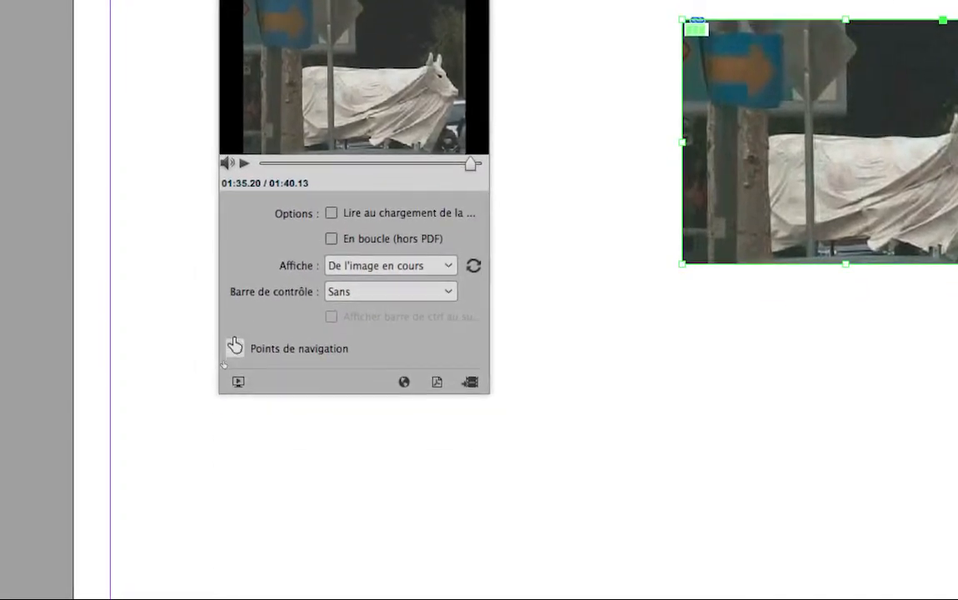
pyautogui.click(234, 343)
pyautogui.click(234, 343)
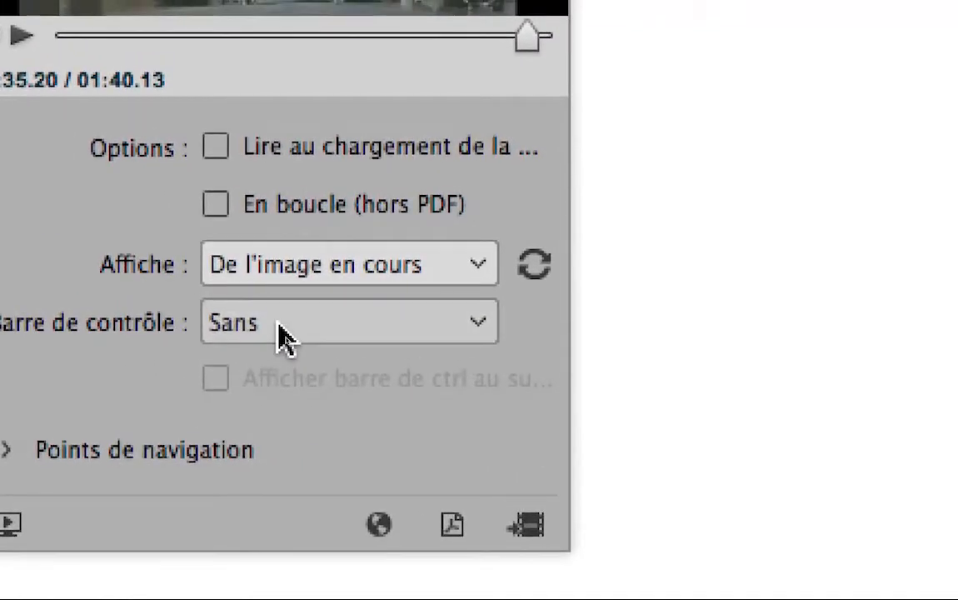
# Give the video the SkinOverPlay control bar and turn off showing the controller on rollover.
pyautogui.click(392, 320)
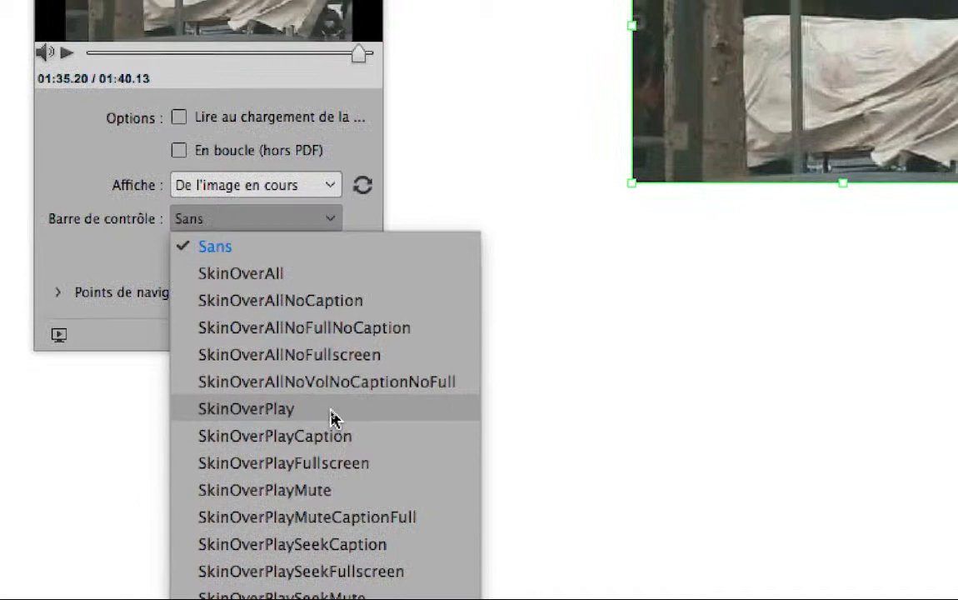
pyautogui.click(279, 269)
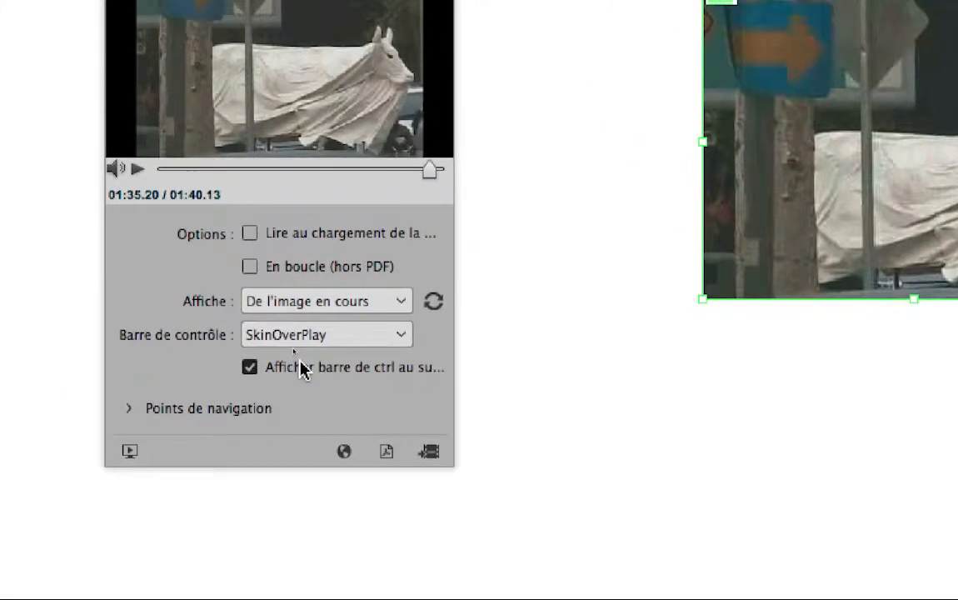
pyautogui.click(294, 375)
pyautogui.click(302, 368)
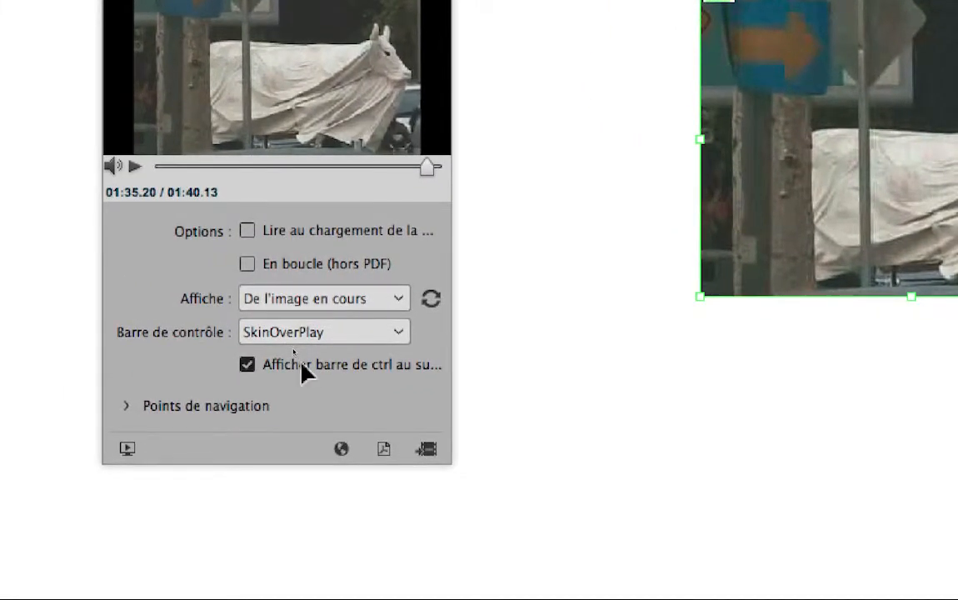
pyautogui.click(301, 368)
pyautogui.click(327, 336)
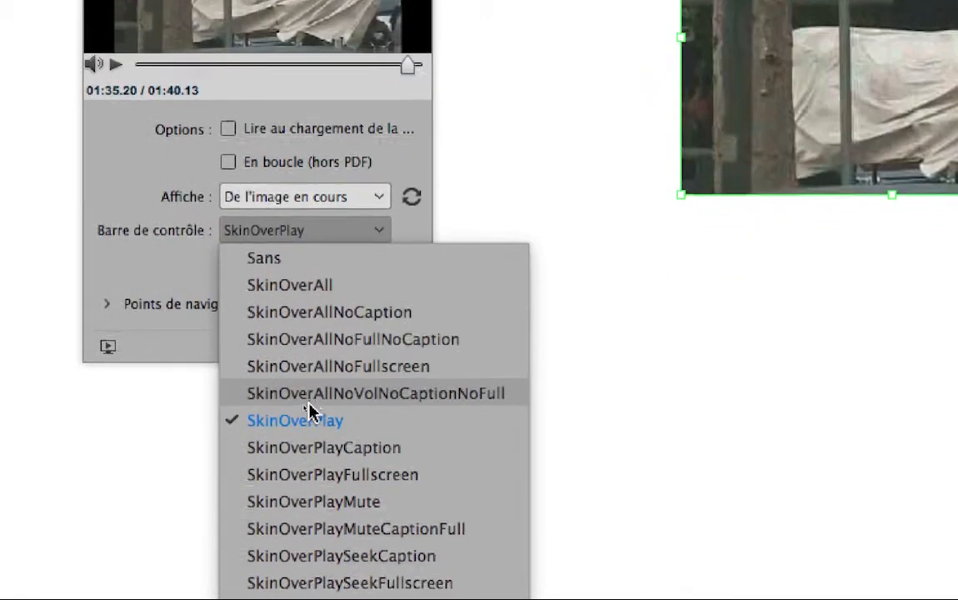
pyautogui.click(305, 542)
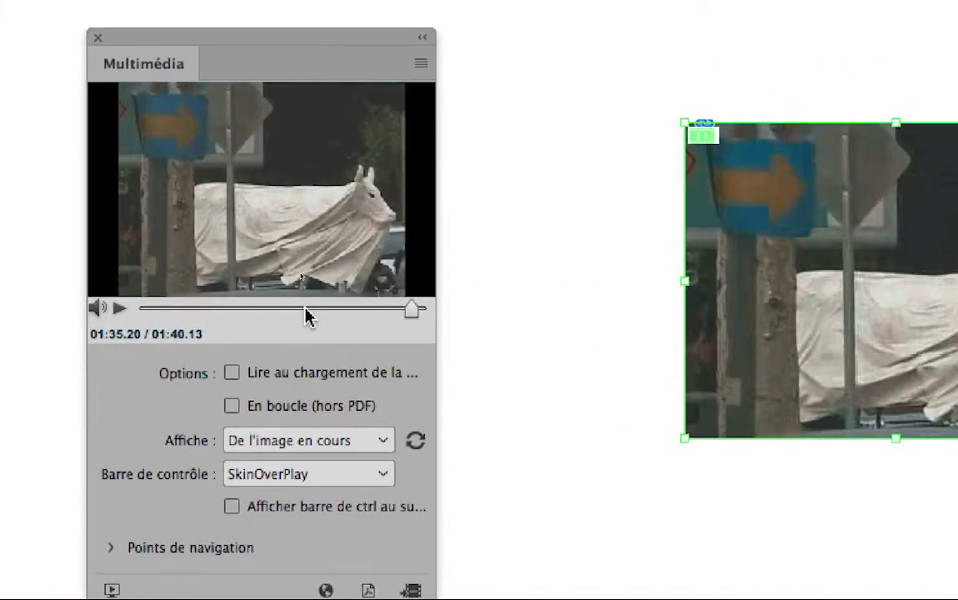
# Preview several different moments of the video in its multimedia settings.
pyautogui.click(300, 308)
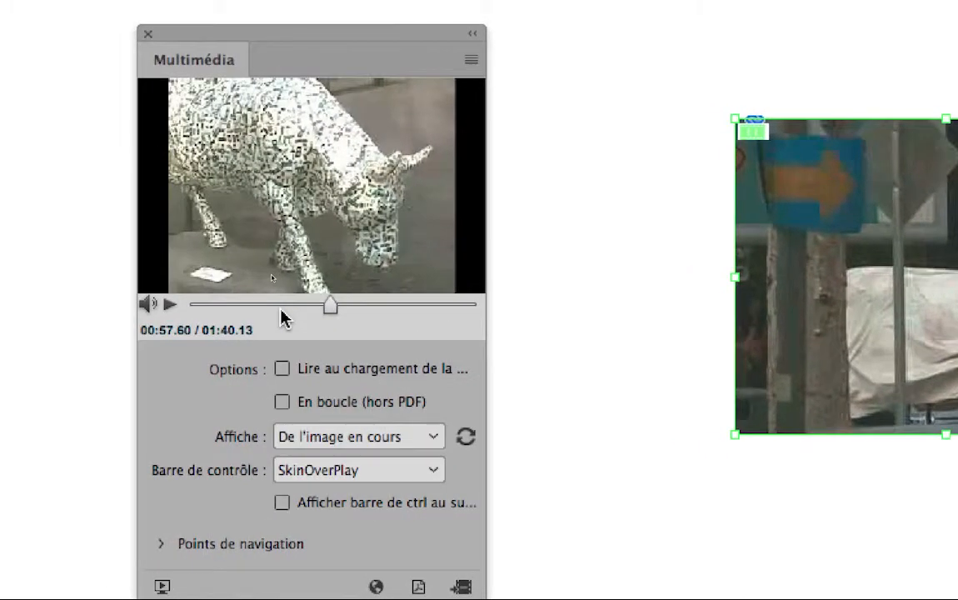
pyautogui.click(278, 307)
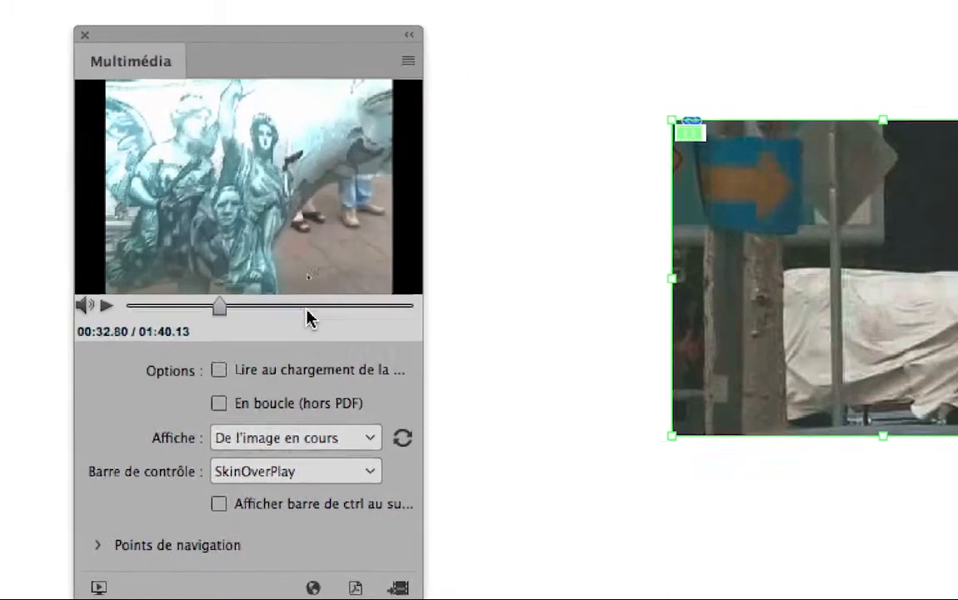
pyautogui.click(319, 308)
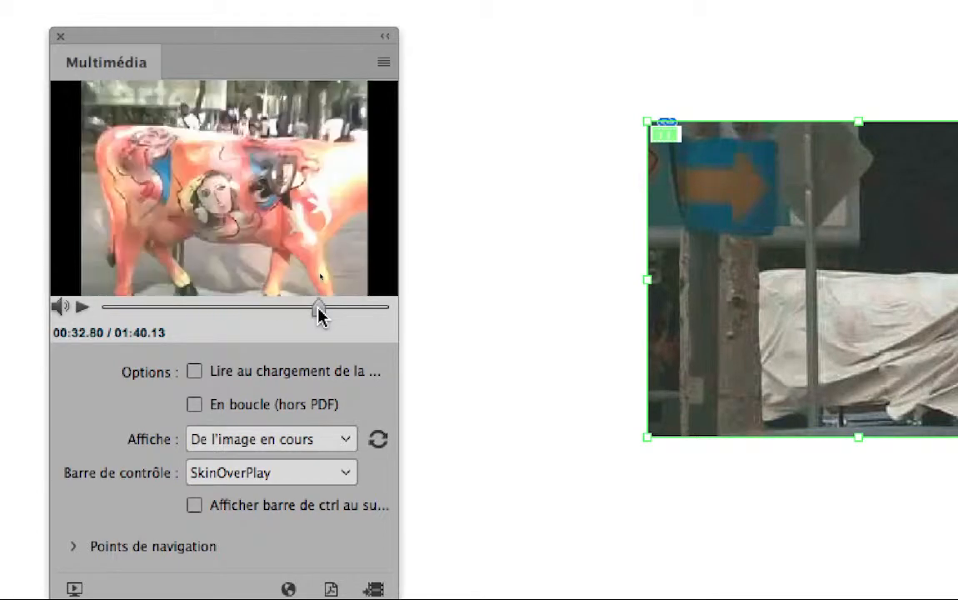